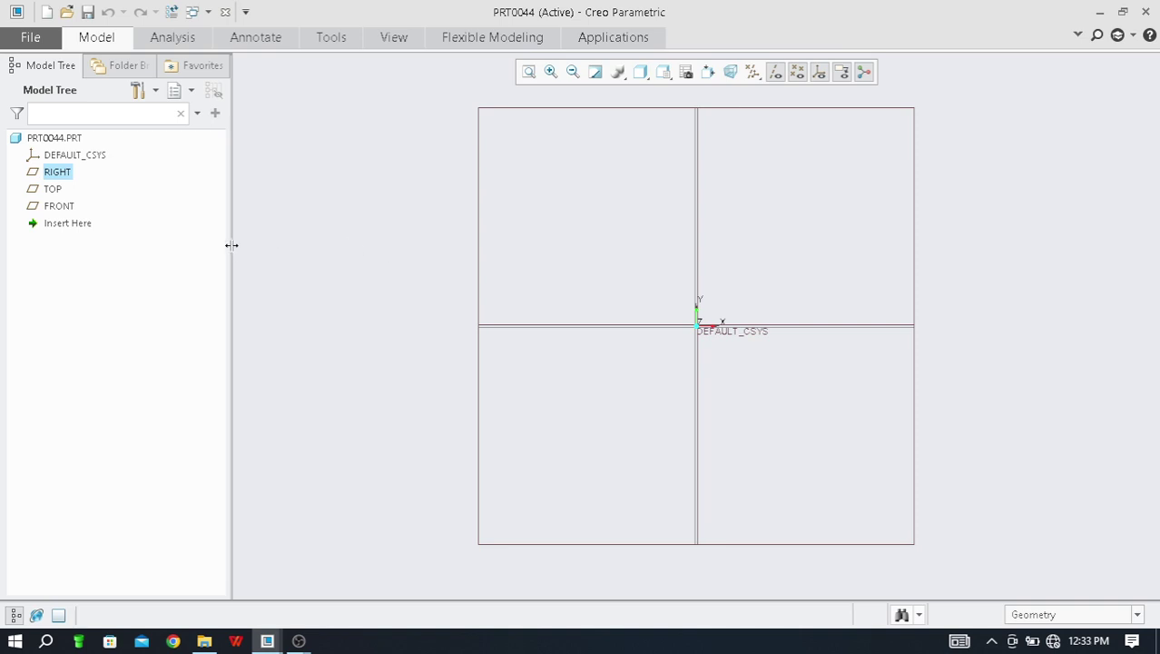
# - Create a new solid part without the default template, using the mmns_harn_part template, and maximize its window with a narrower model tree
pyautogui.moveTo(231, 244); pyautogui.dragTo(186, 246)
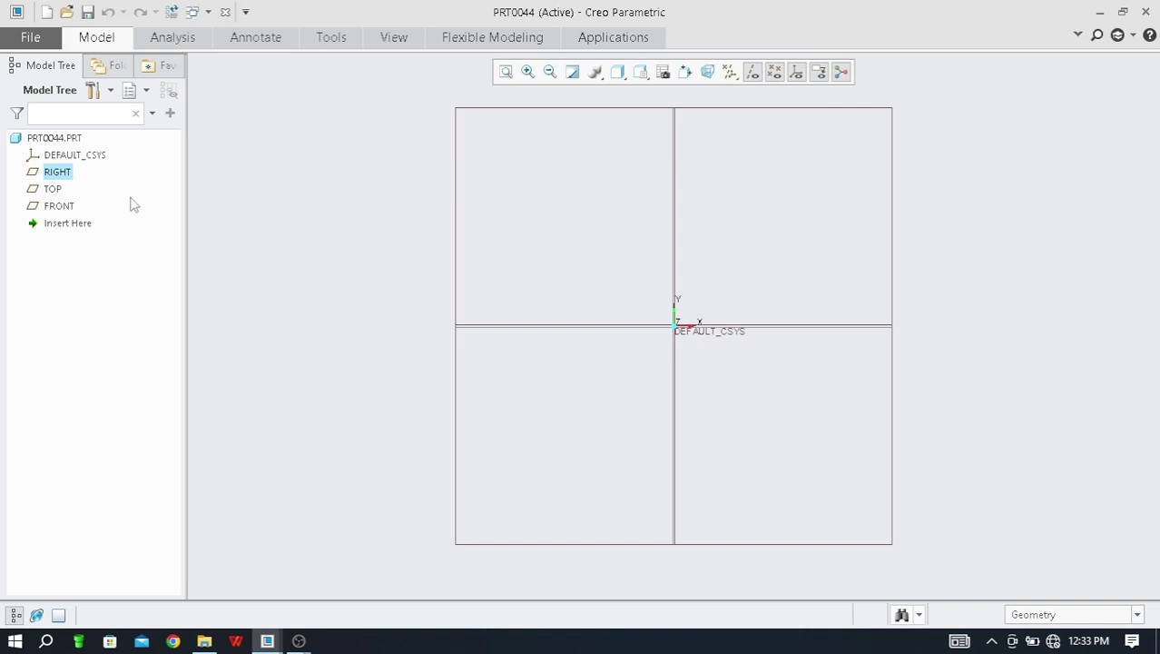
pyautogui.click(30, 37)
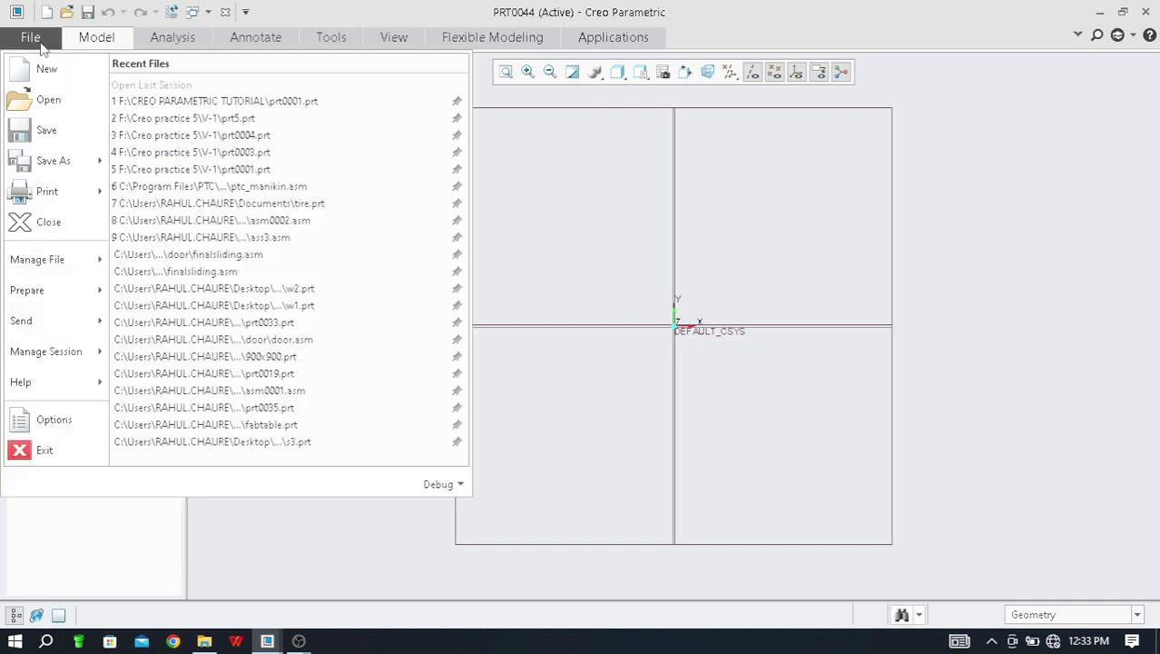
pyautogui.click(47, 70)
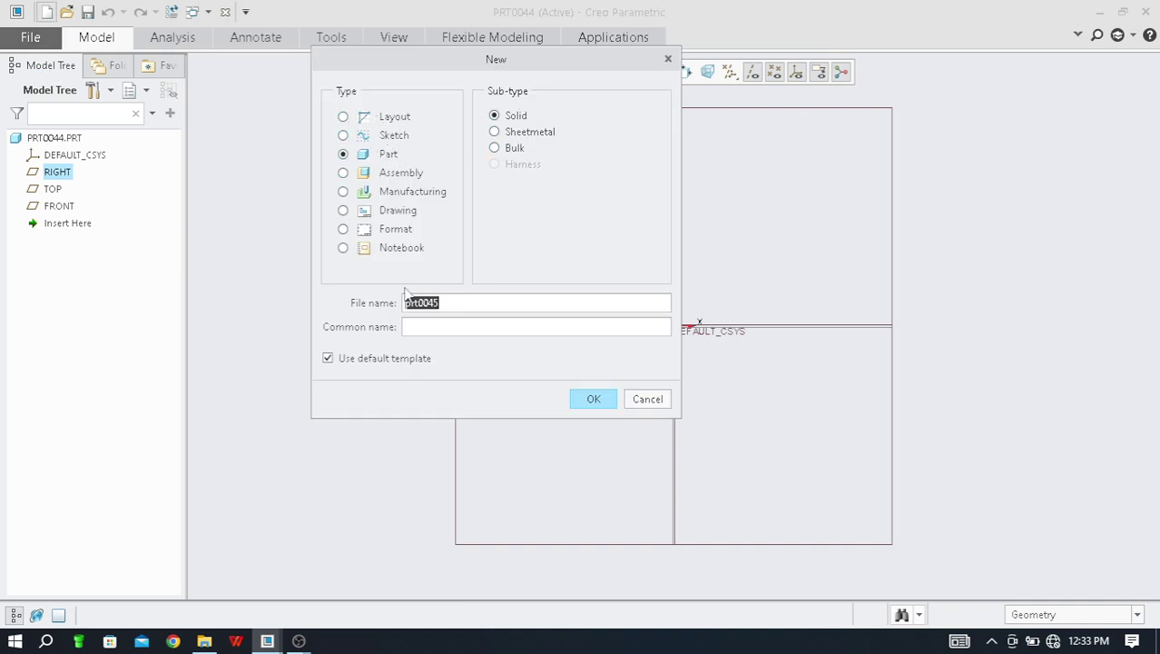
pyautogui.click(327, 358)
pyautogui.click(592, 400)
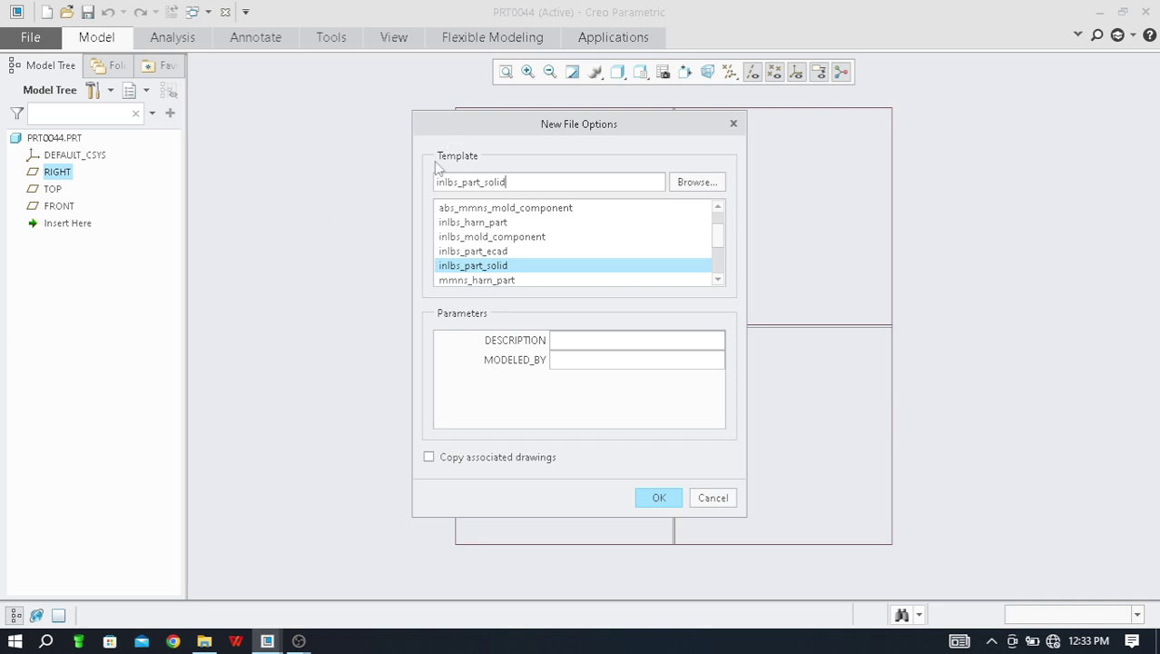
pyautogui.click(480, 282)
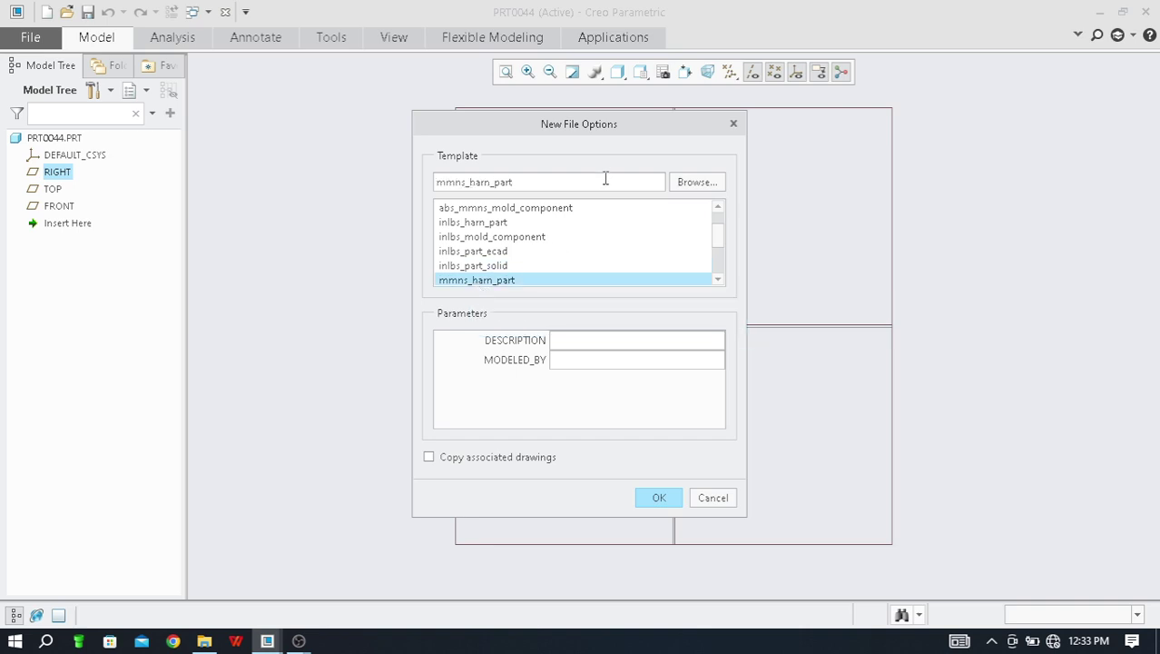
pyautogui.click(658, 498)
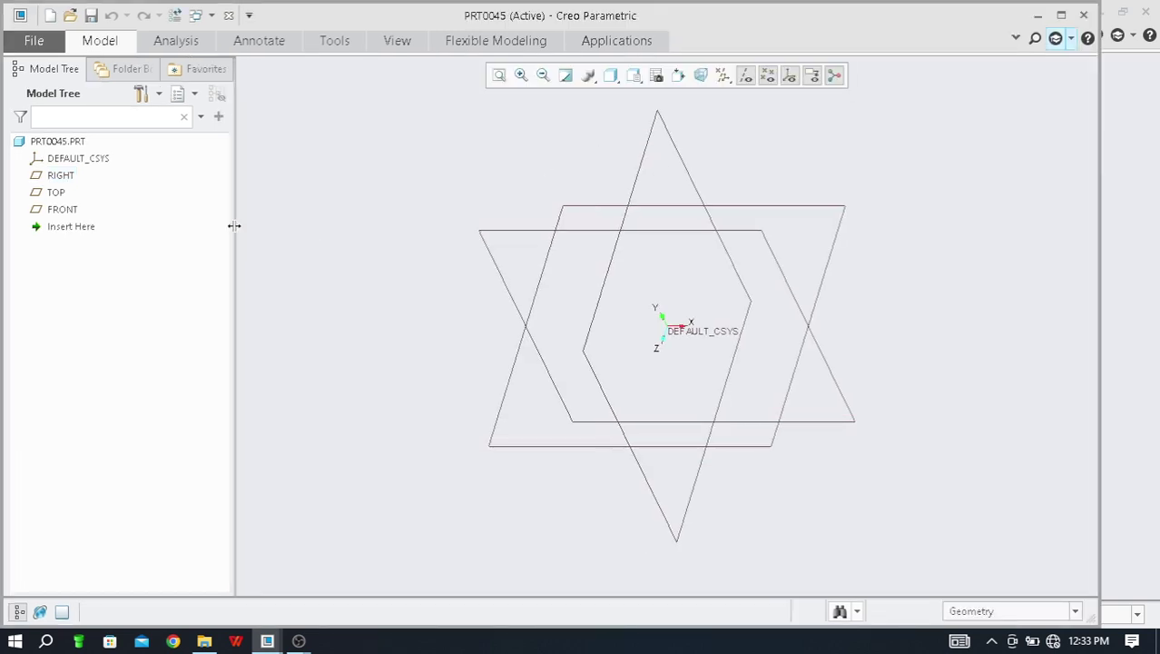
pyautogui.moveTo(234, 221); pyautogui.dragTo(148, 220)
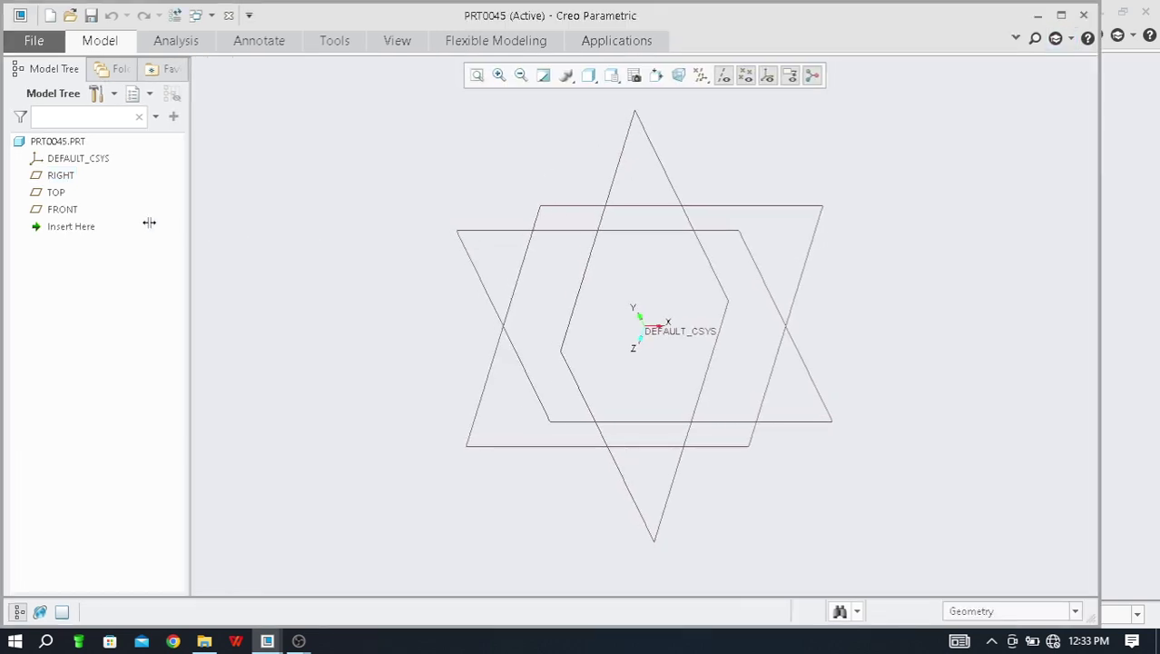
pyautogui.click(1061, 15)
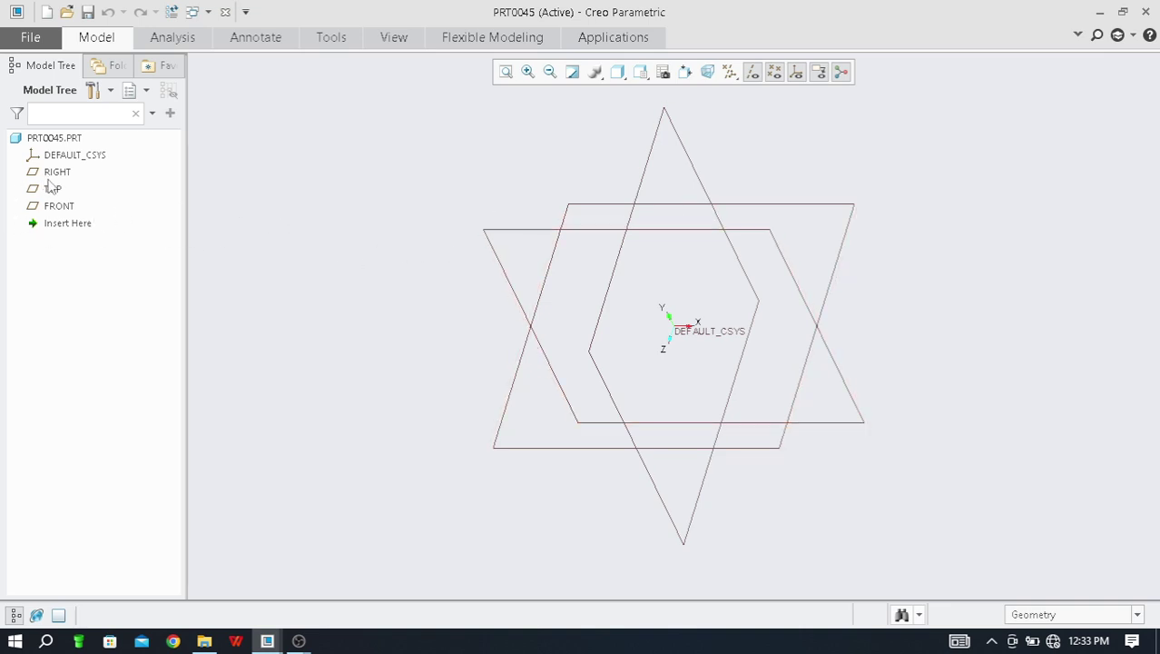
# - Start a sketch on the FRONT plane and orient the view parallel to the sketch plane
pyautogui.click(56, 208)
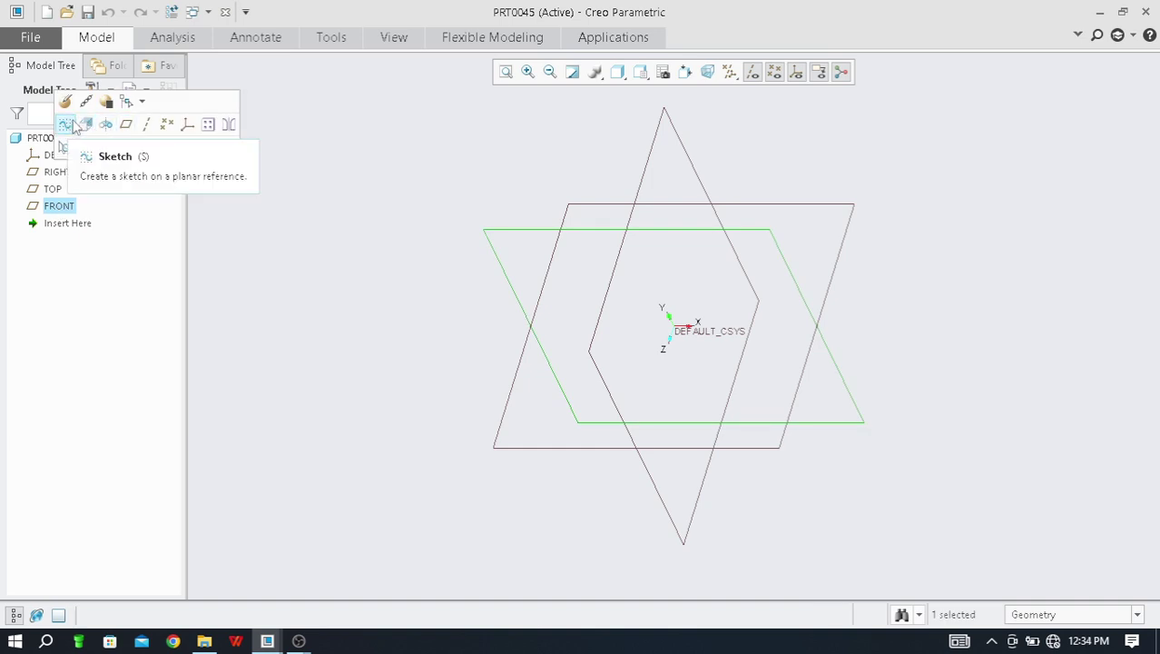
pyautogui.click(96, 37)
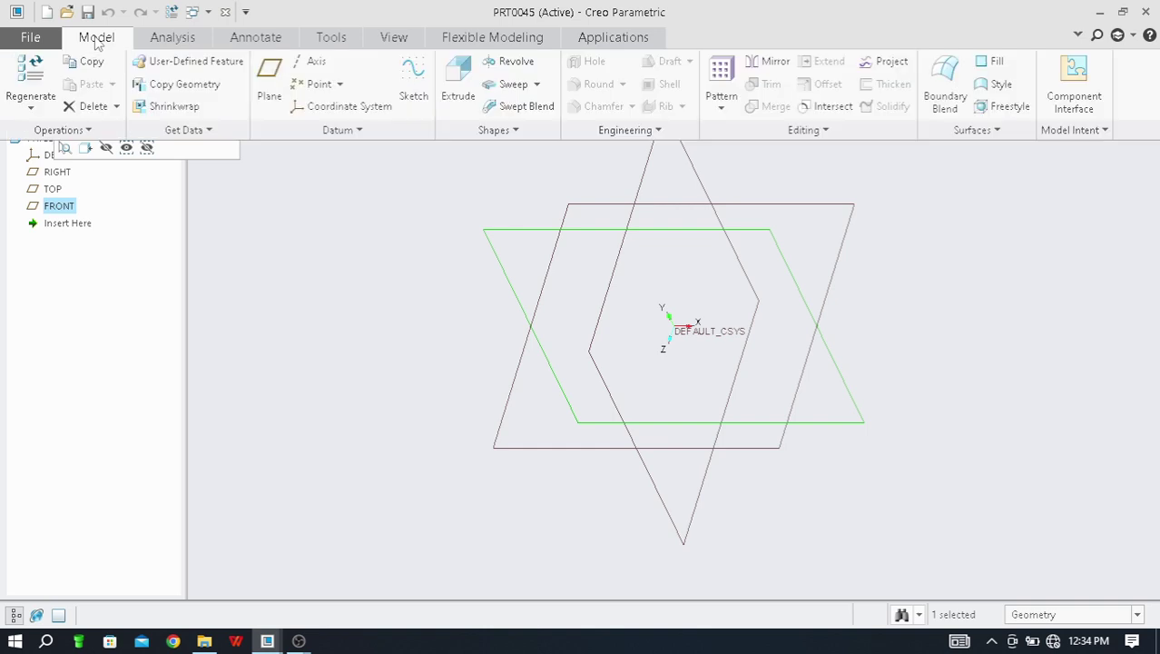
pyautogui.click(413, 80)
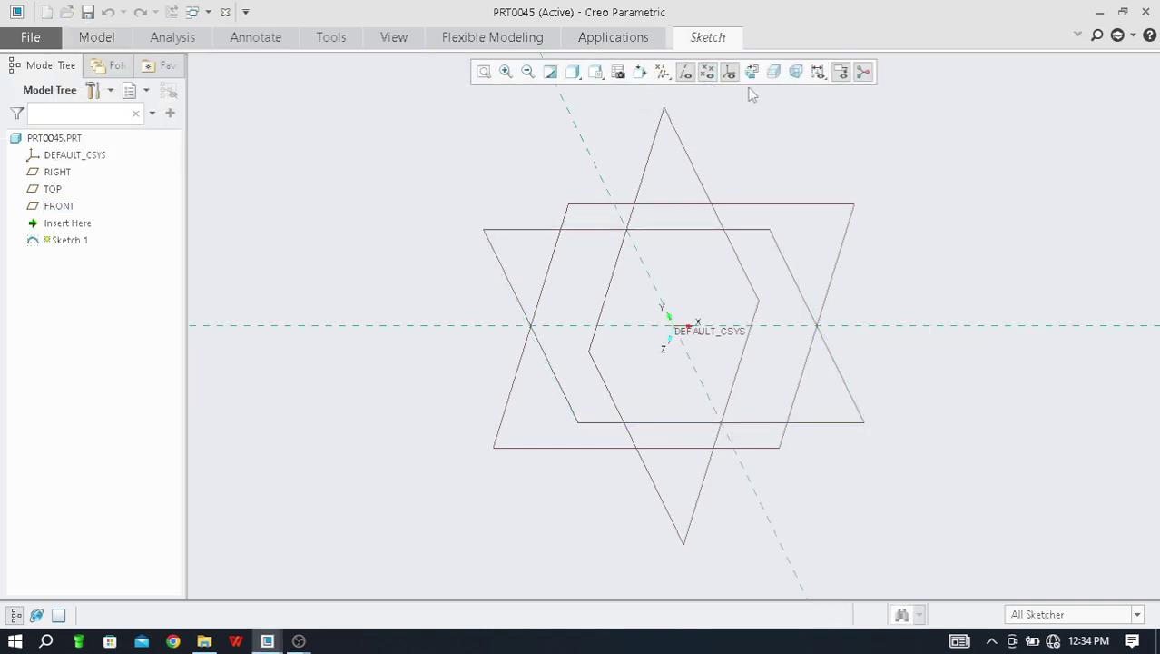
pyautogui.click(754, 76)
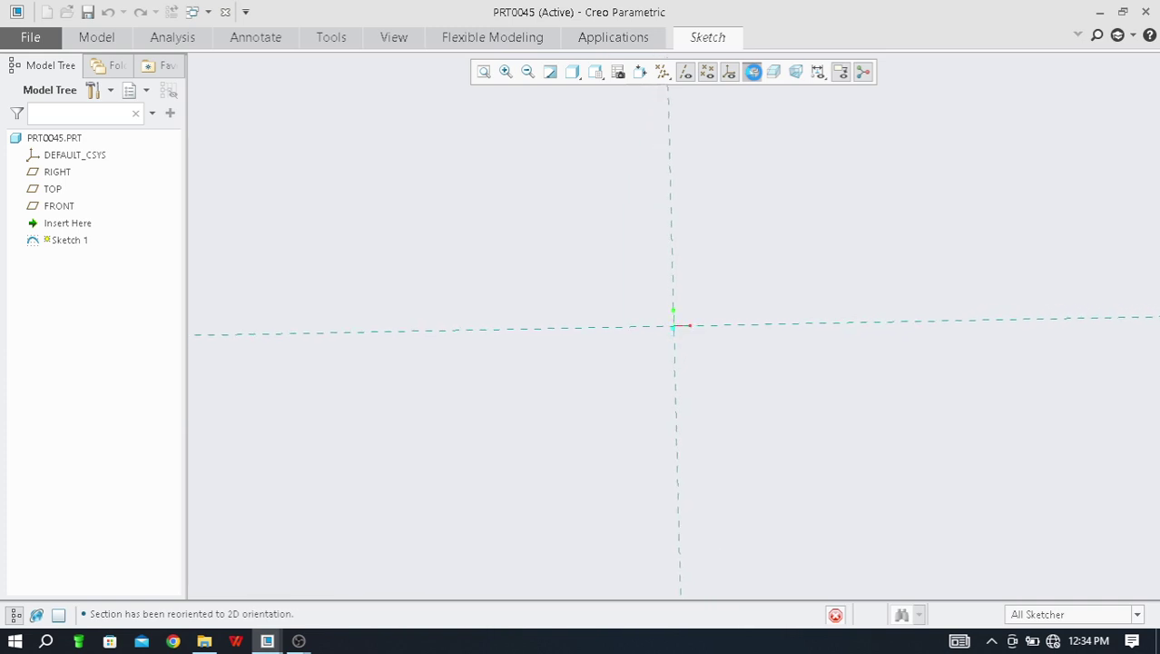
# - Sketch a center rectangle about 429 wide and 283 high, centred on the origin
pyautogui.click(712, 38)
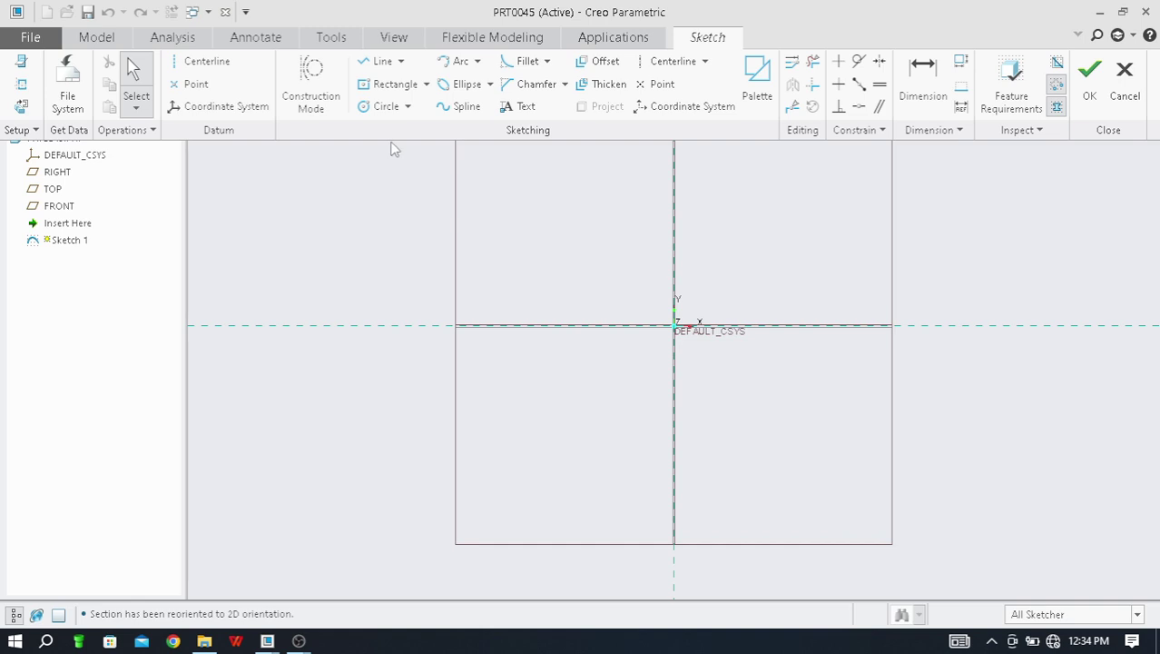
pyautogui.click(427, 84)
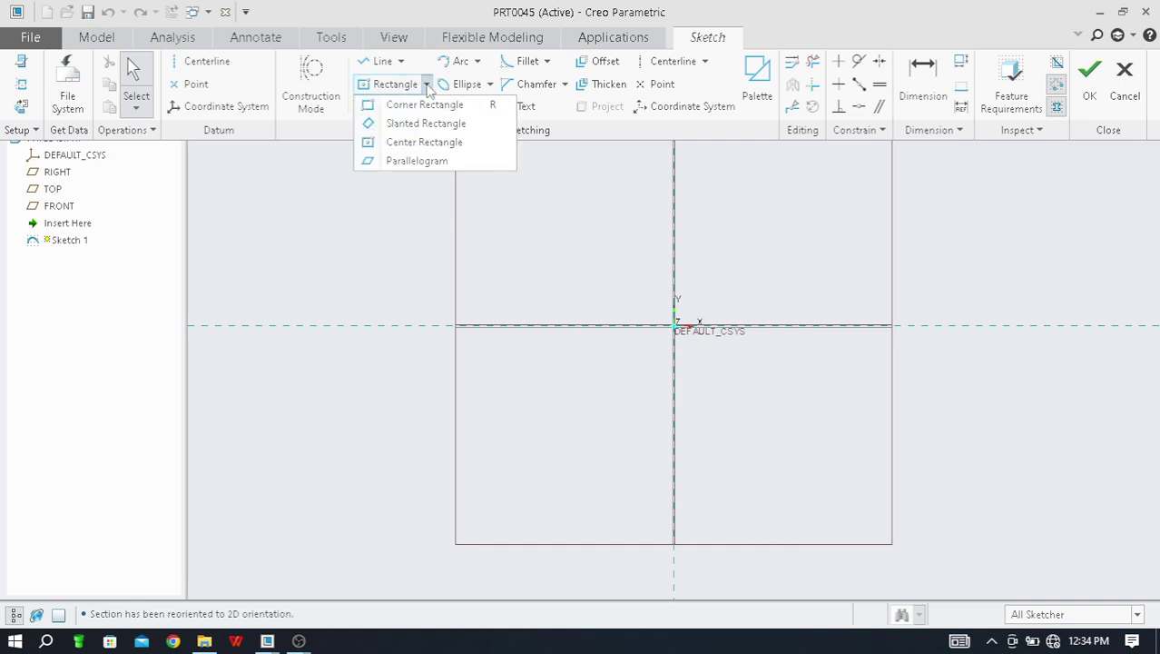
pyautogui.click(438, 144)
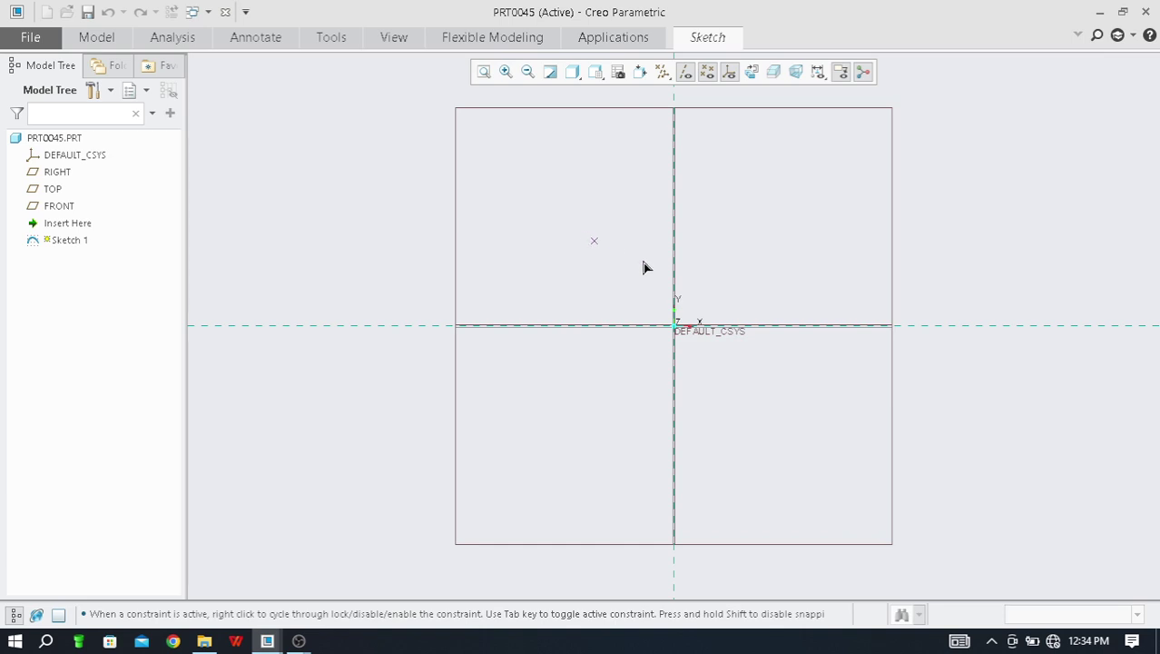
pyautogui.click(674, 325)
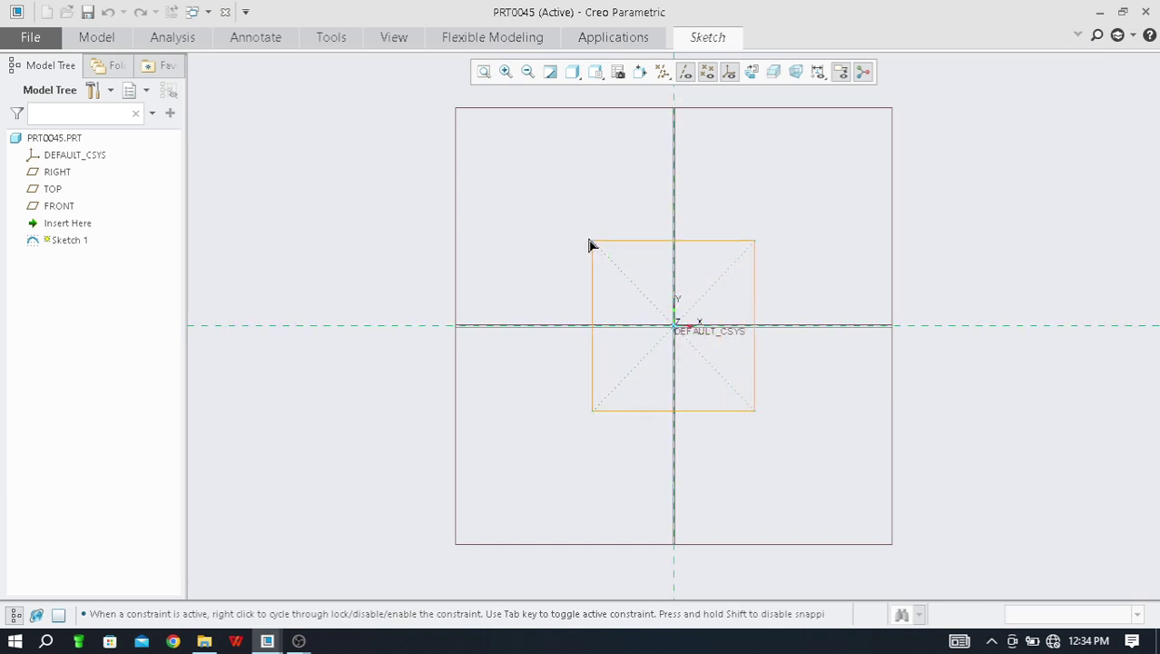
pyautogui.click(490, 205)
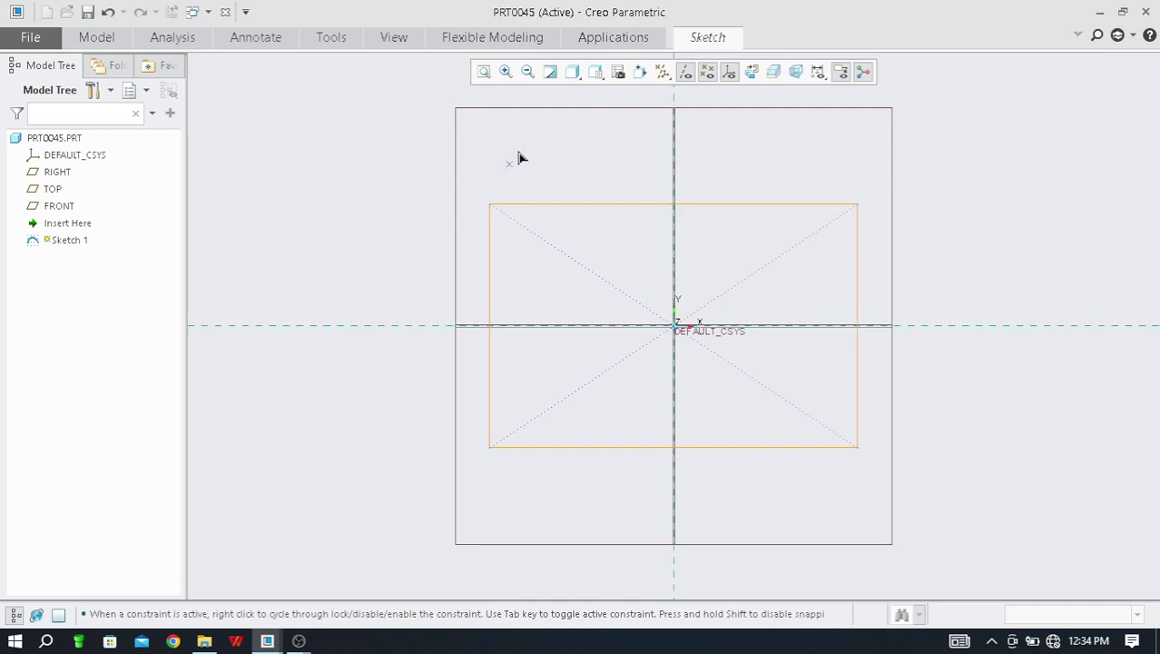
pyautogui.middleClick(506, 159)
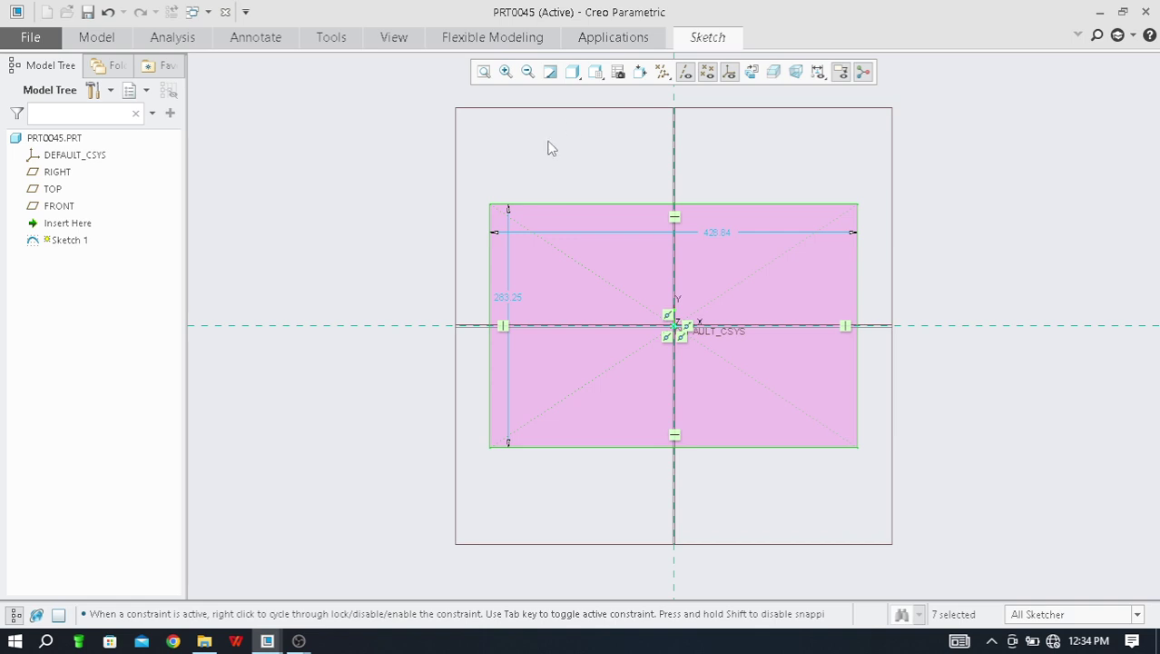
# - Start Rotate Resize on the selected rectangle and set its parallel (horizontal) translation to 50
pyautogui.click(706, 44)
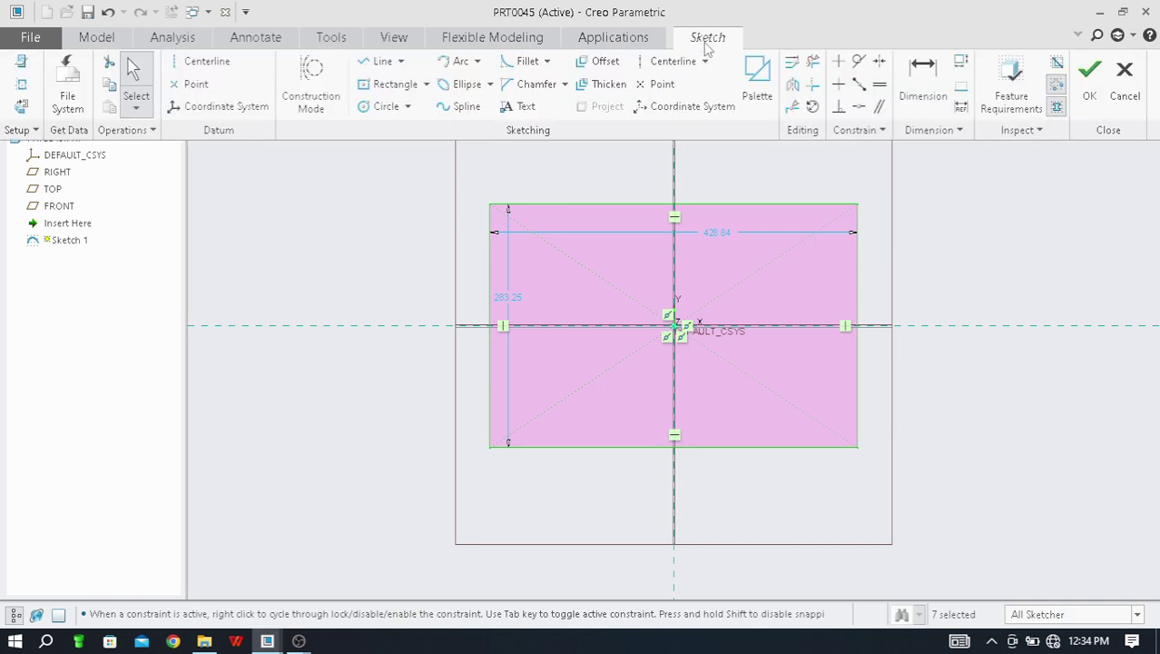
pyautogui.click(813, 108)
pyautogui.click(814, 107)
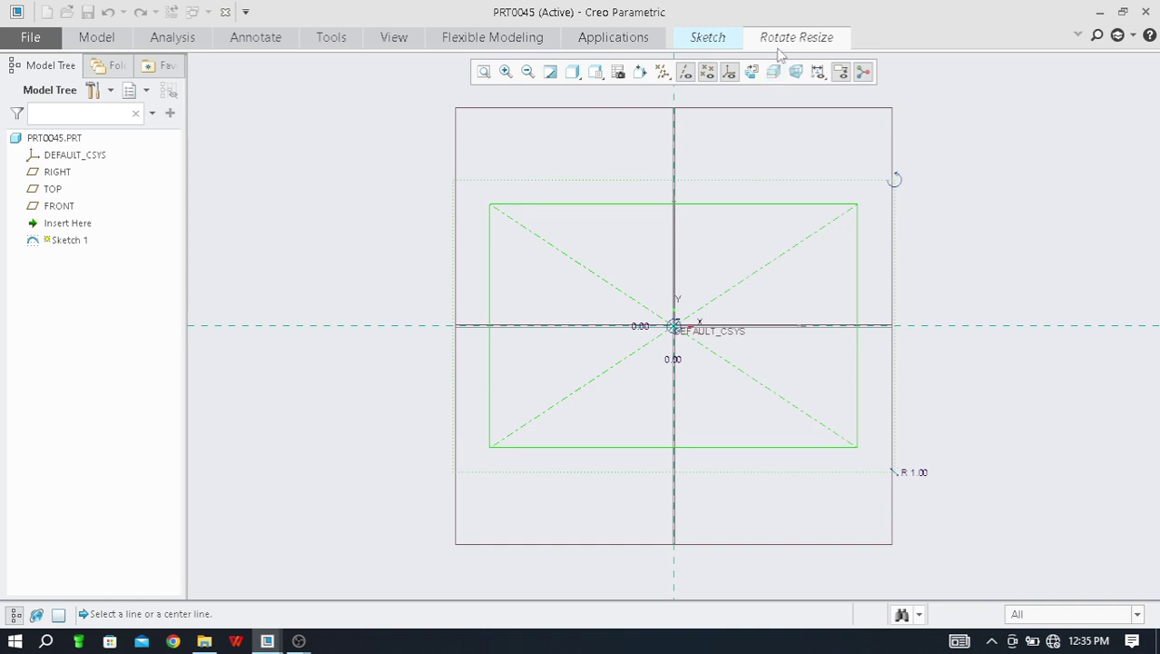
pyautogui.click(816, 44)
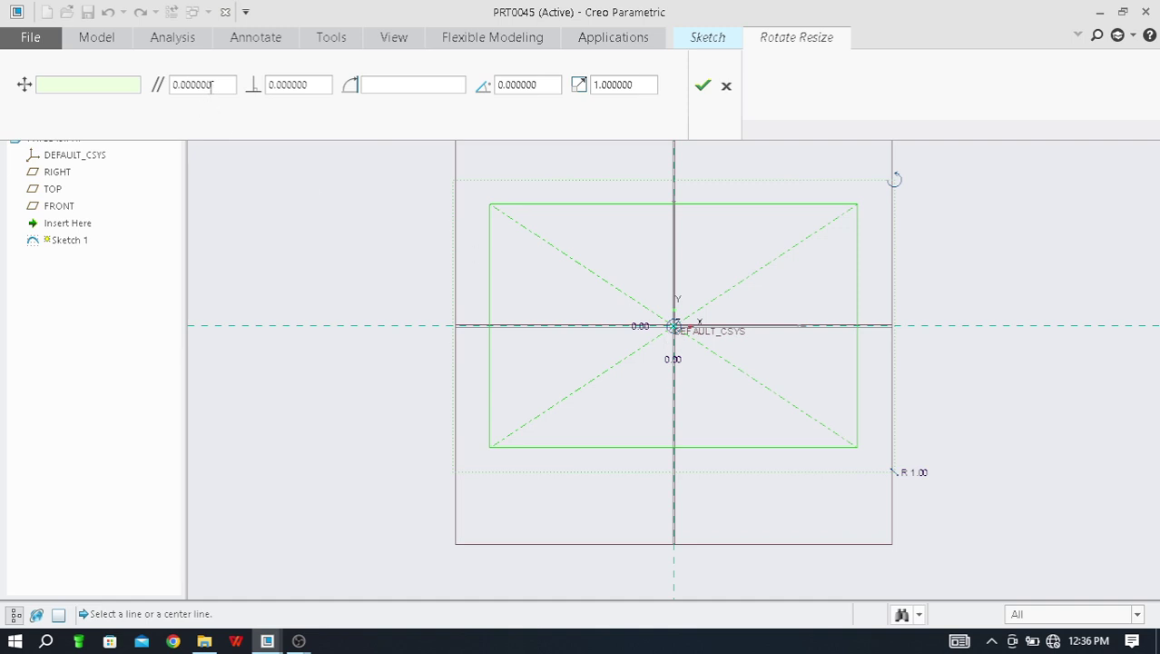
pyautogui.moveTo(218, 84); pyautogui.dragTo(170, 86)
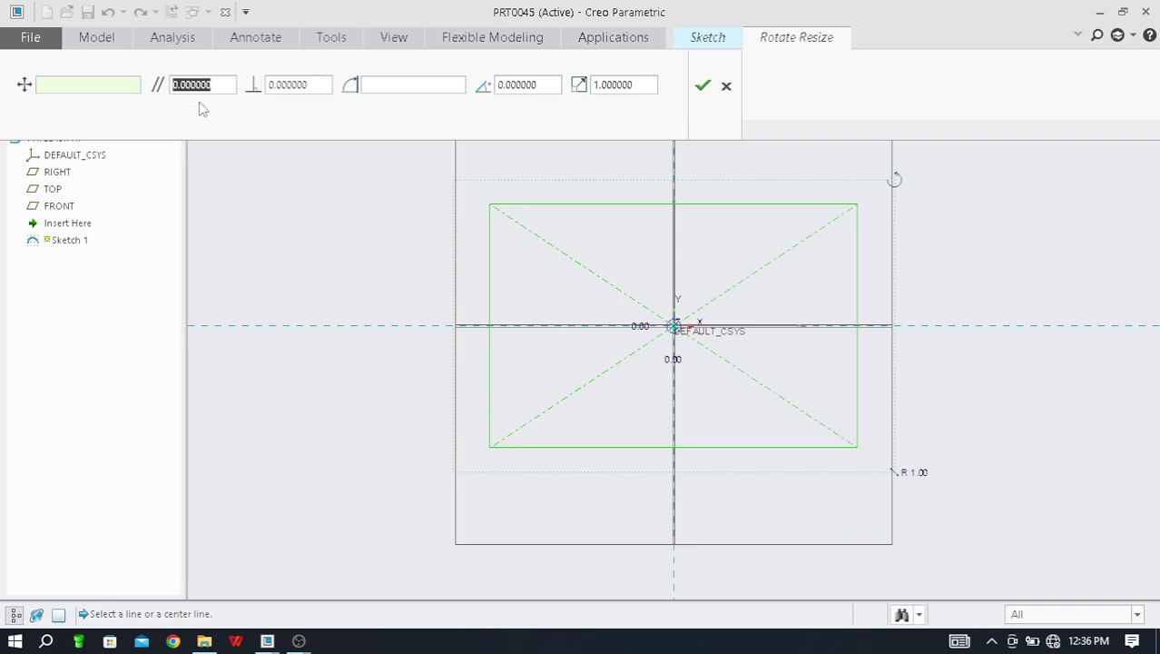
pyautogui.write('1')
pyautogui.press('Return')
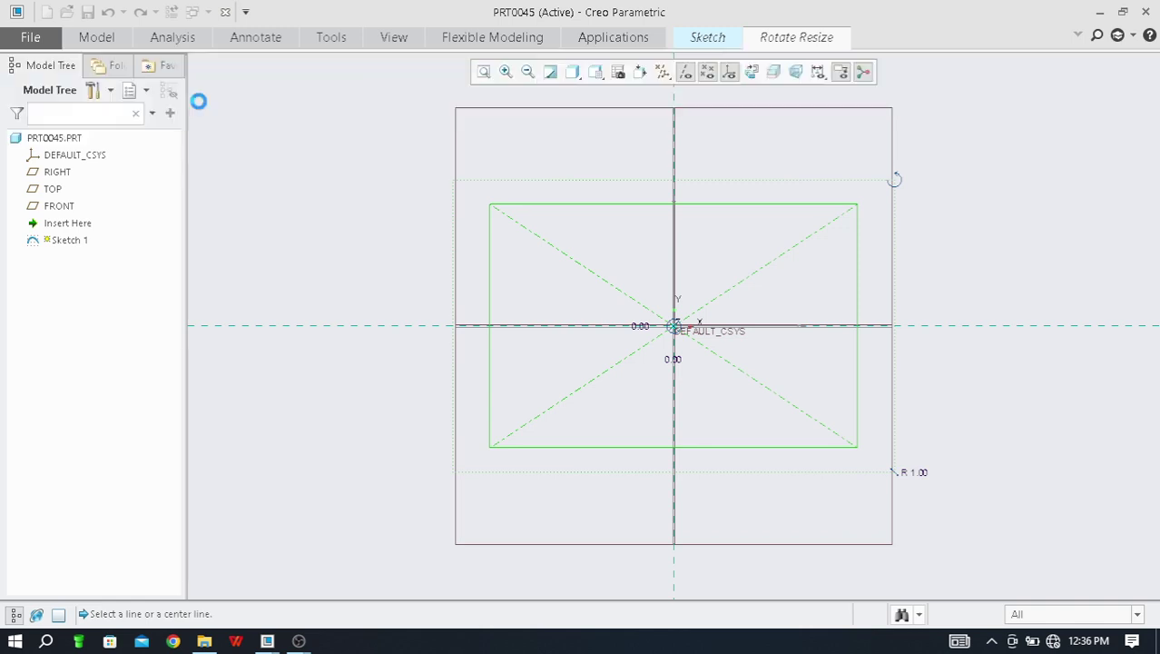
# - Examine the horizontal offset between the origin and the moved rectangle's centre
pyautogui.scroll(-5, 714, 345)
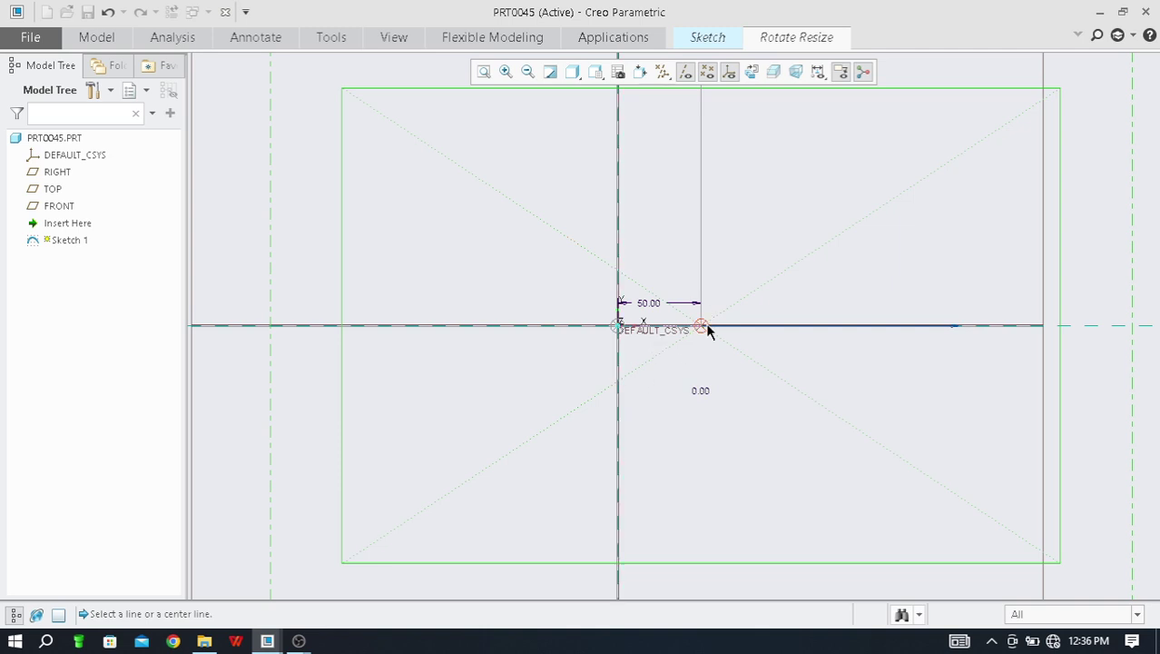
pyautogui.scroll(2, 606, 371)
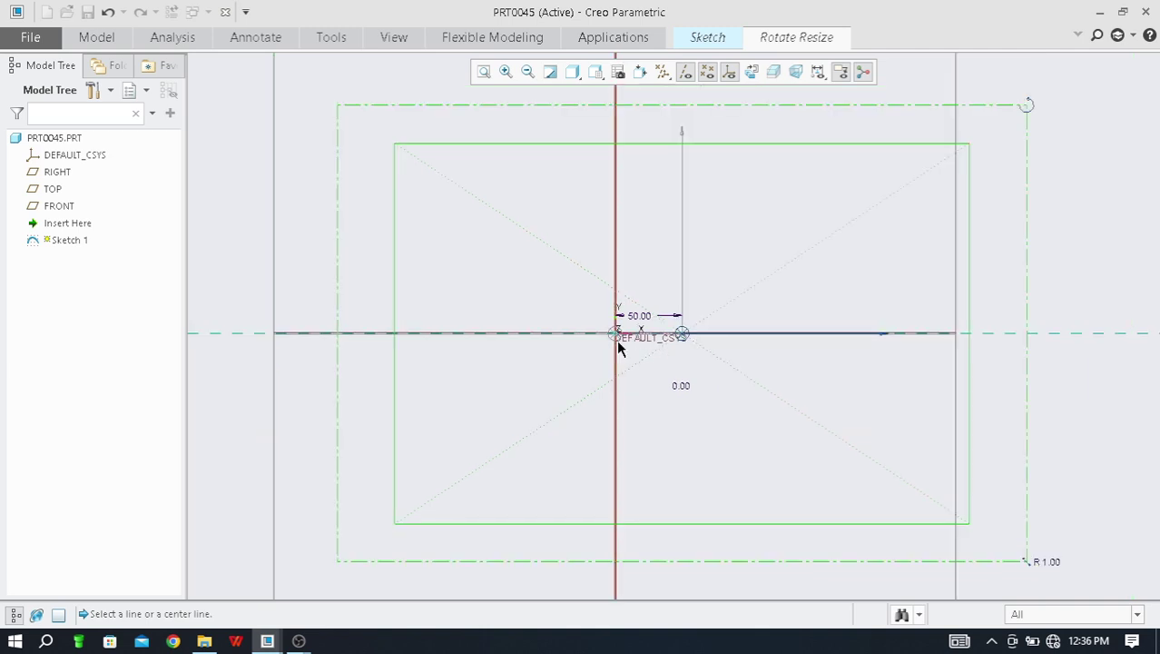
pyautogui.scroll(3, 622, 339)
pyautogui.scroll(-4, 621, 340)
pyautogui.scroll(-4, 621, 337)
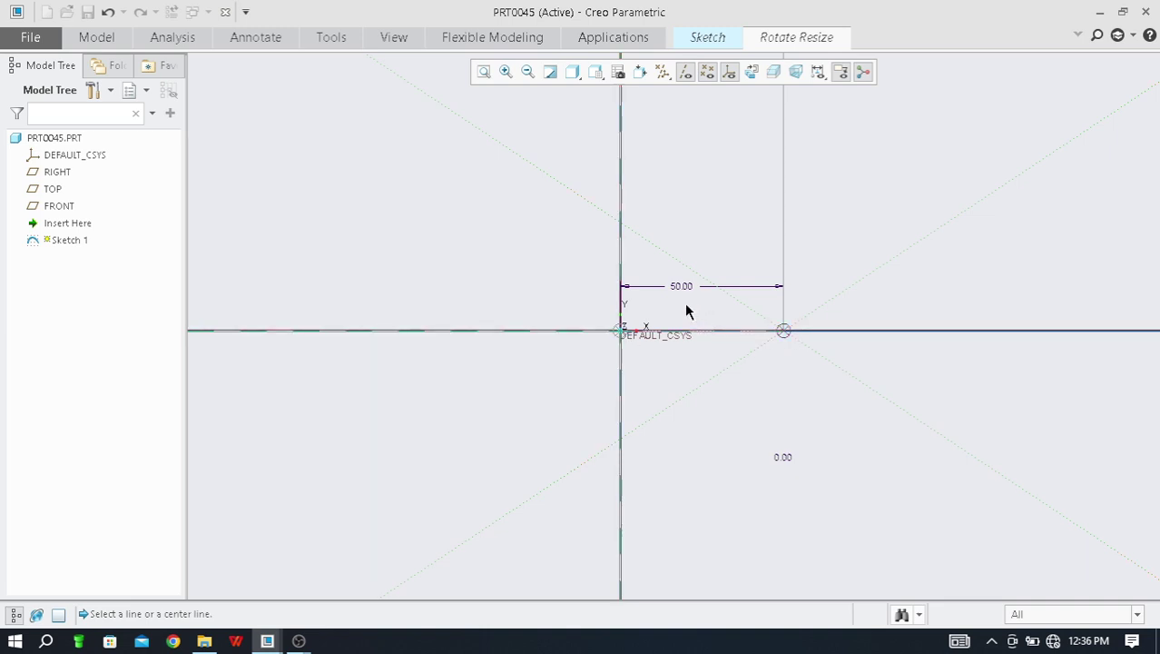
pyautogui.scroll(-4, 606, 355)
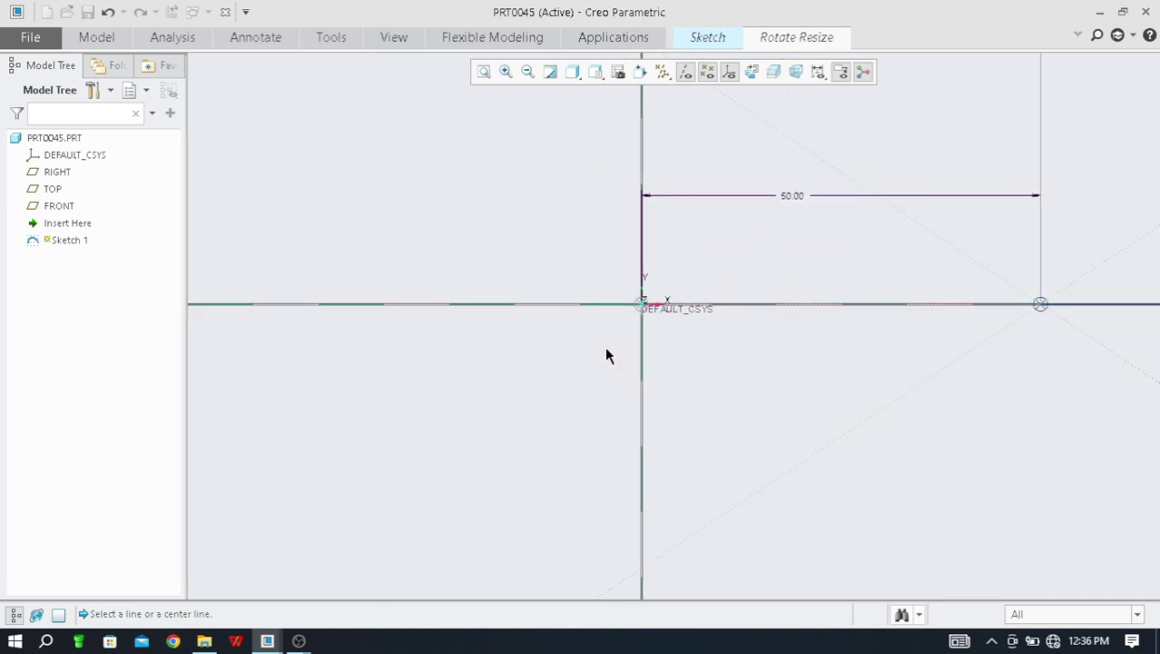
pyautogui.scroll(-4, 573, 327)
pyautogui.scroll(10, 574, 327)
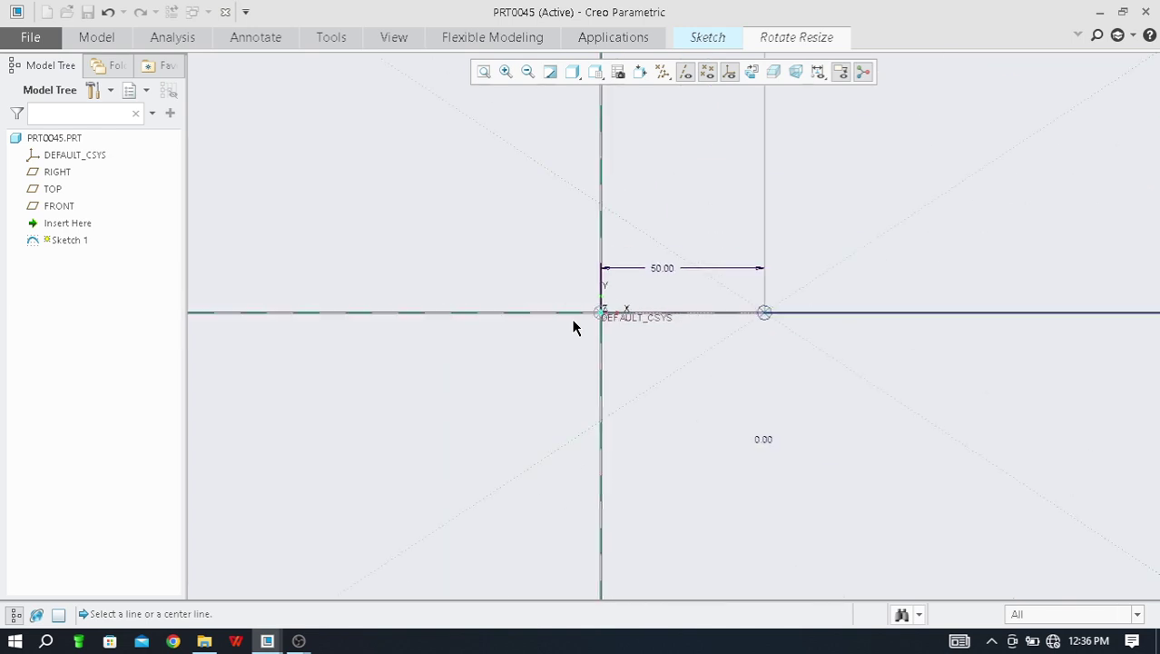
# - Set the rectangle's perpendicular (vertical) translation to 50 and inspect its offset from the origin
pyautogui.click(795, 39)
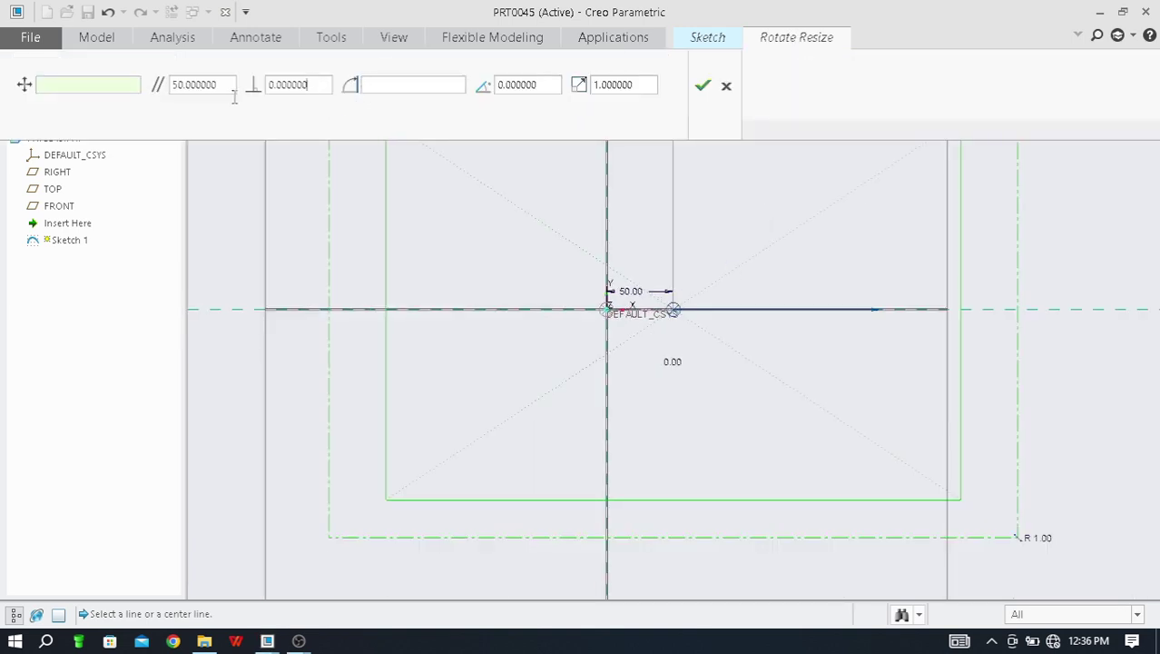
pyautogui.press('BackSpace')
pyautogui.press('BackSpace')
pyautogui.press('BackSpace')
pyautogui.press('BackSpace')
pyautogui.press('BackSpace')
pyautogui.press('BackSpace')
pyautogui.press('BackSpace')
pyautogui.write('50')
pyautogui.press('Return')
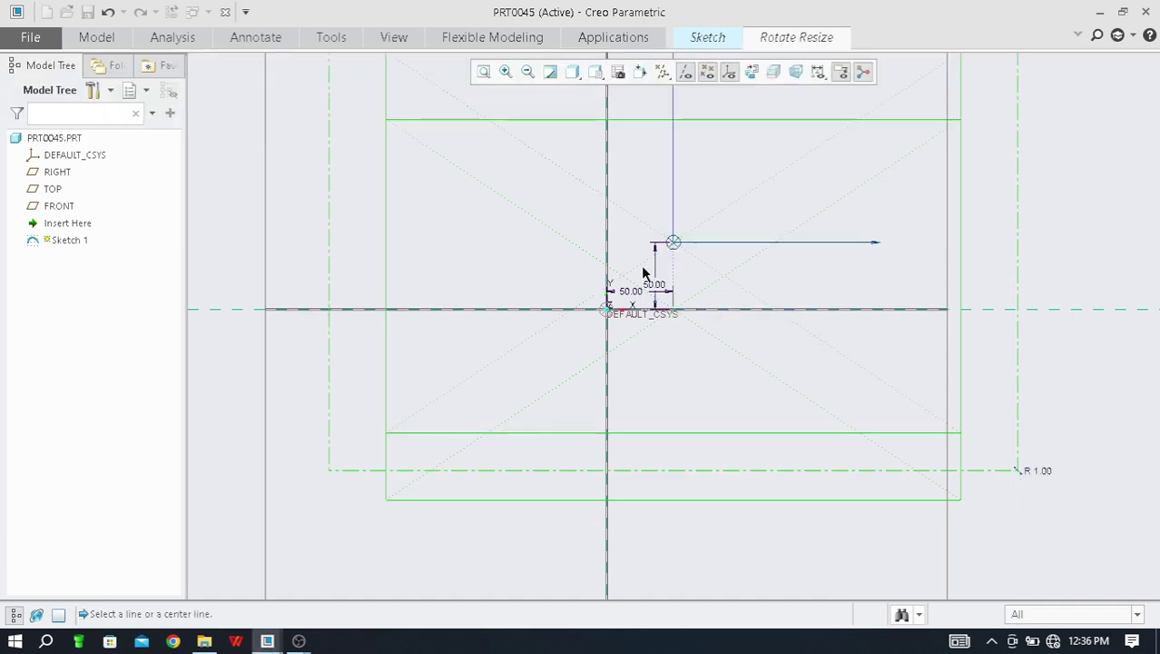
pyautogui.scroll(-4, 682, 287)
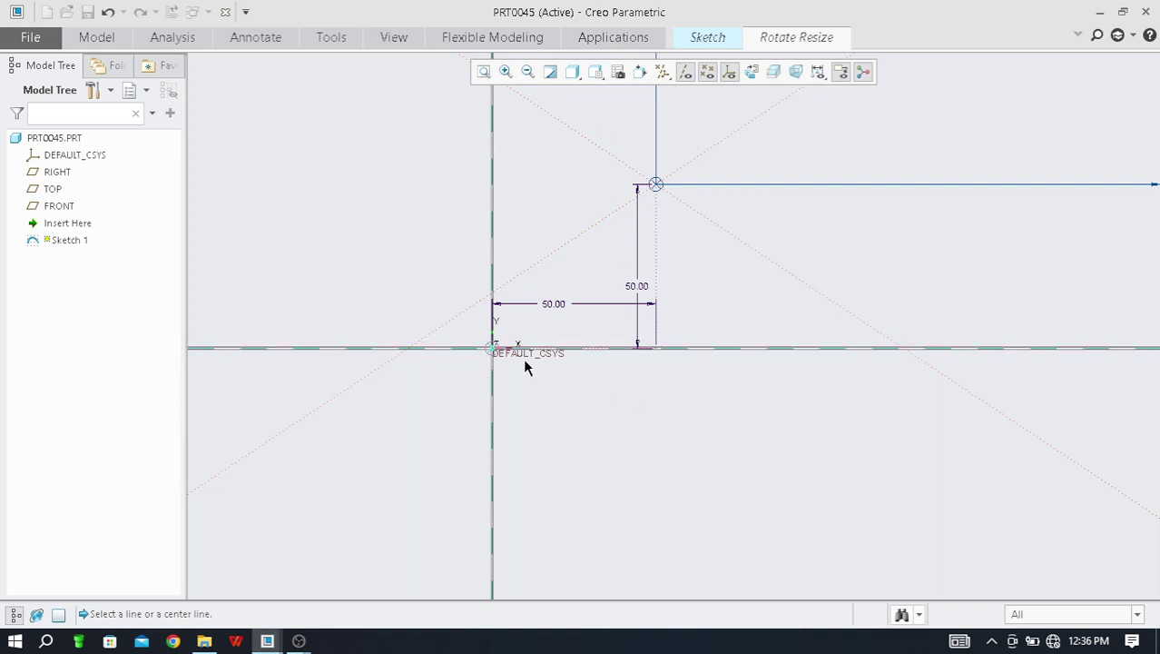
pyautogui.scroll(-1, 511, 348)
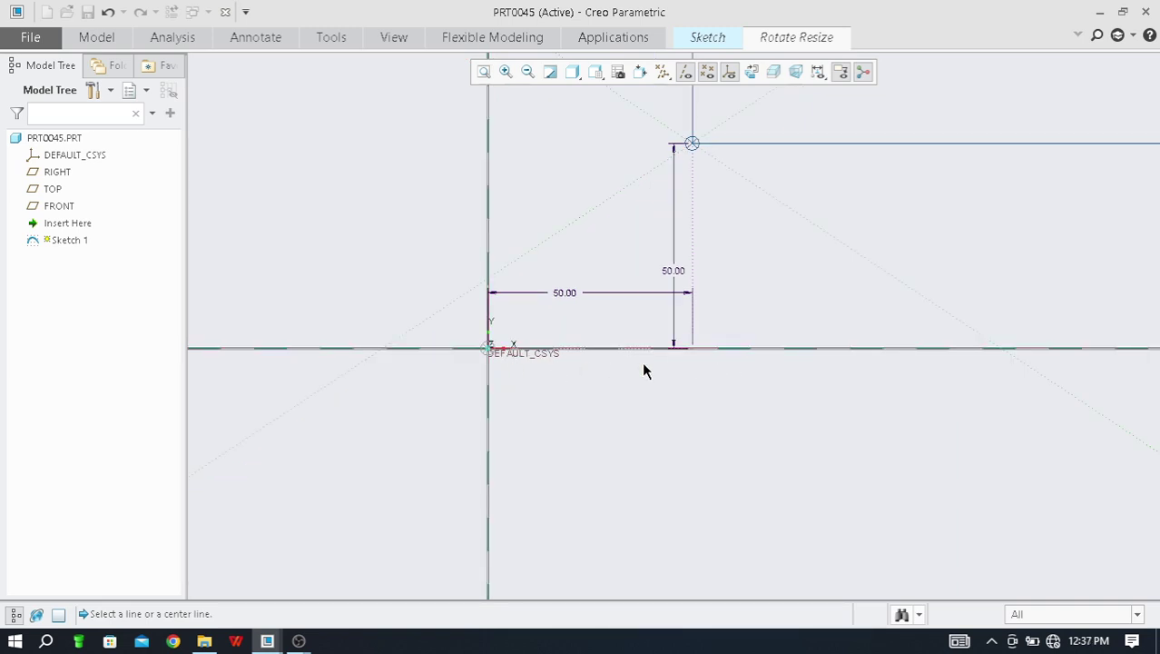
pyautogui.click(554, 350)
pyautogui.scroll(6, 617, 277)
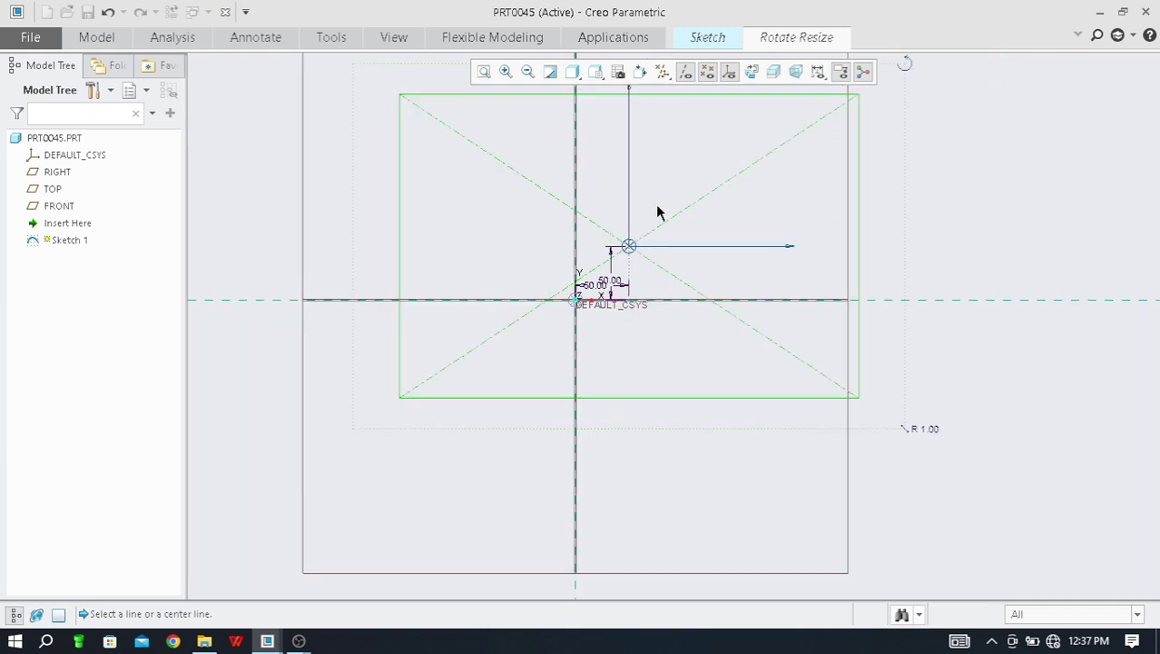
# - Set the rectangle's rotation angle to 30 degrees
pyautogui.click(798, 38)
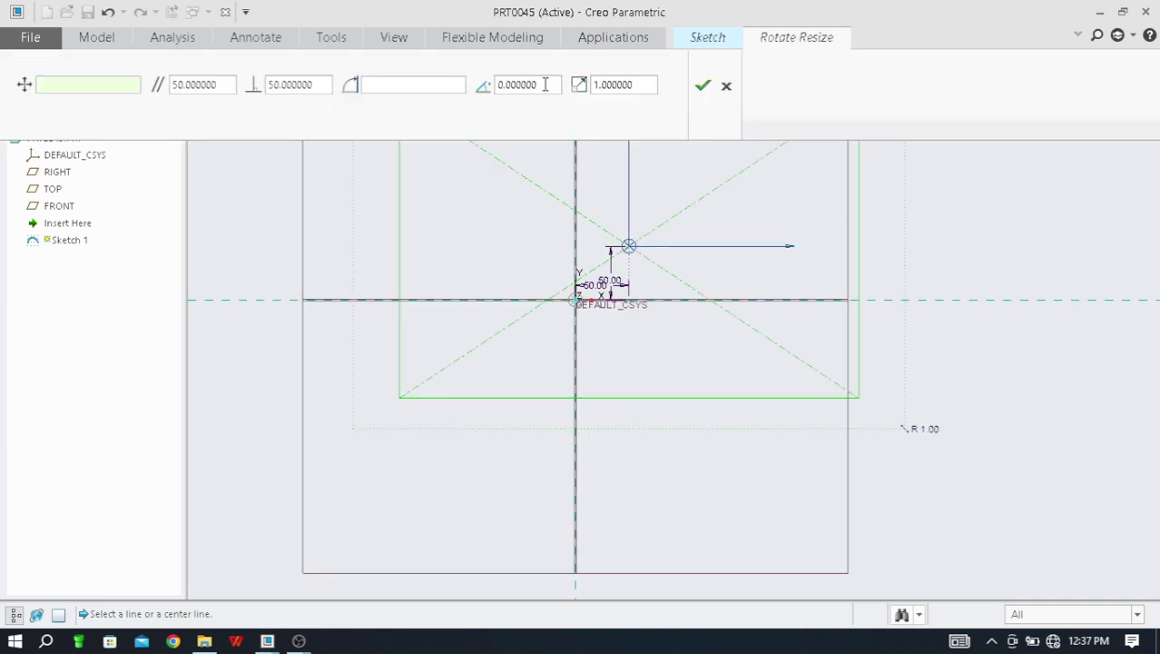
pyautogui.moveTo(541, 88); pyautogui.dragTo(496, 86)
pyautogui.write('30')
pyautogui.press('Return')
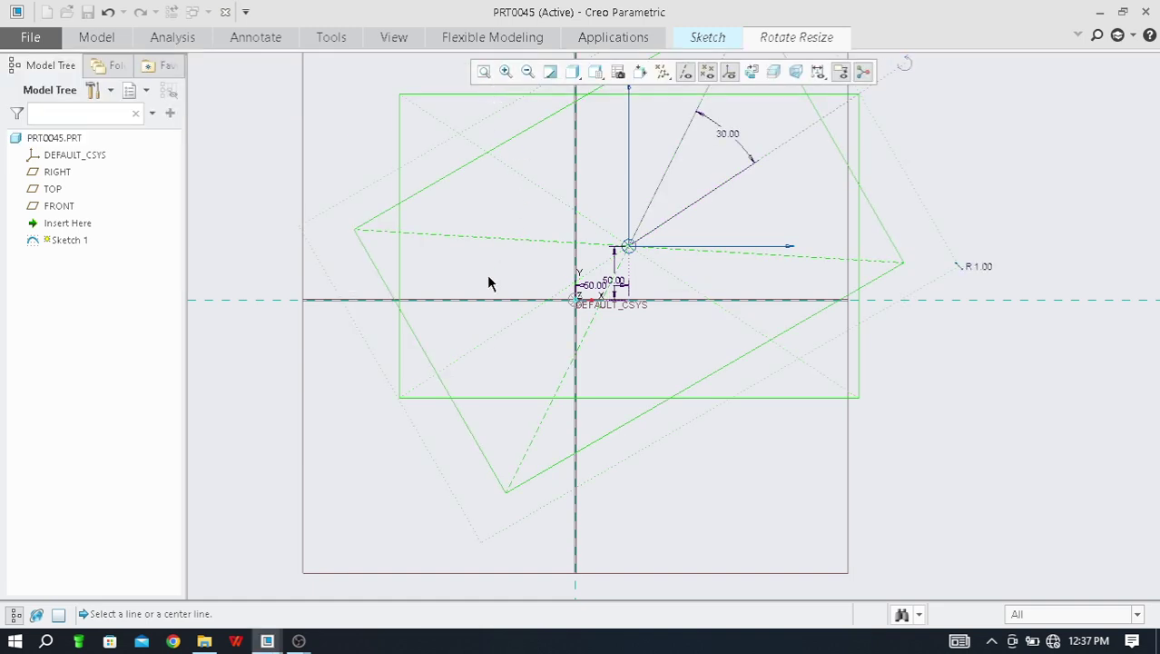
# - Accept the Rotate Resize transformation to apply the translation and rotation to the rectangle
pyautogui.scroll(-3, 487, 284)
pyautogui.scroll(2, 508, 197)
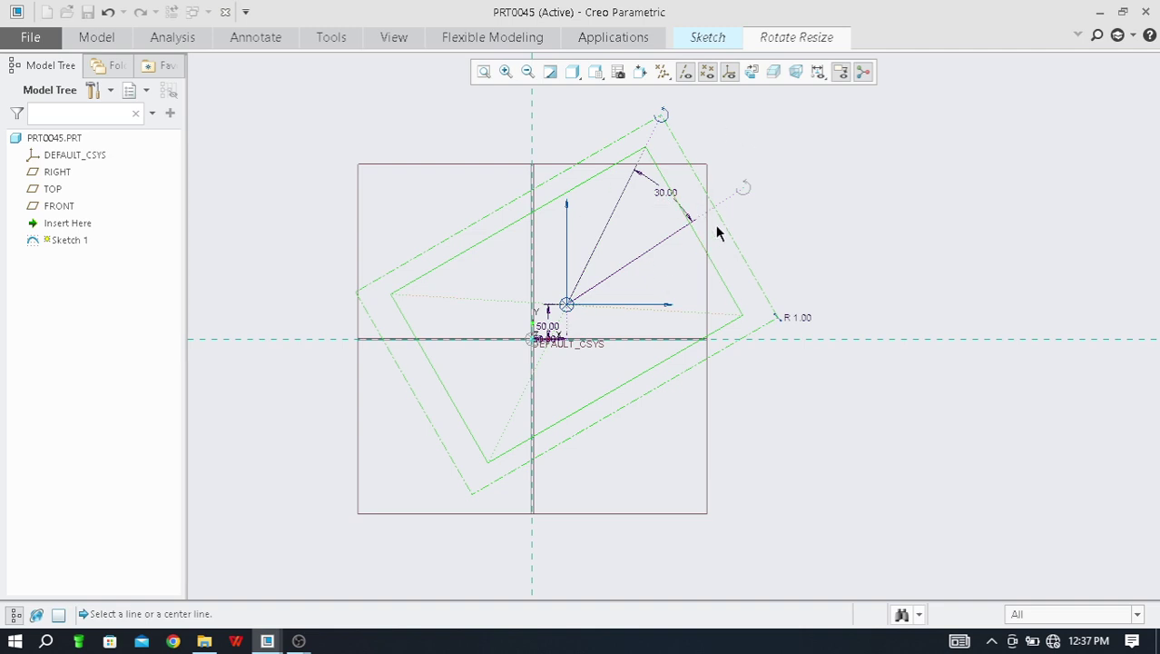
pyautogui.click(796, 43)
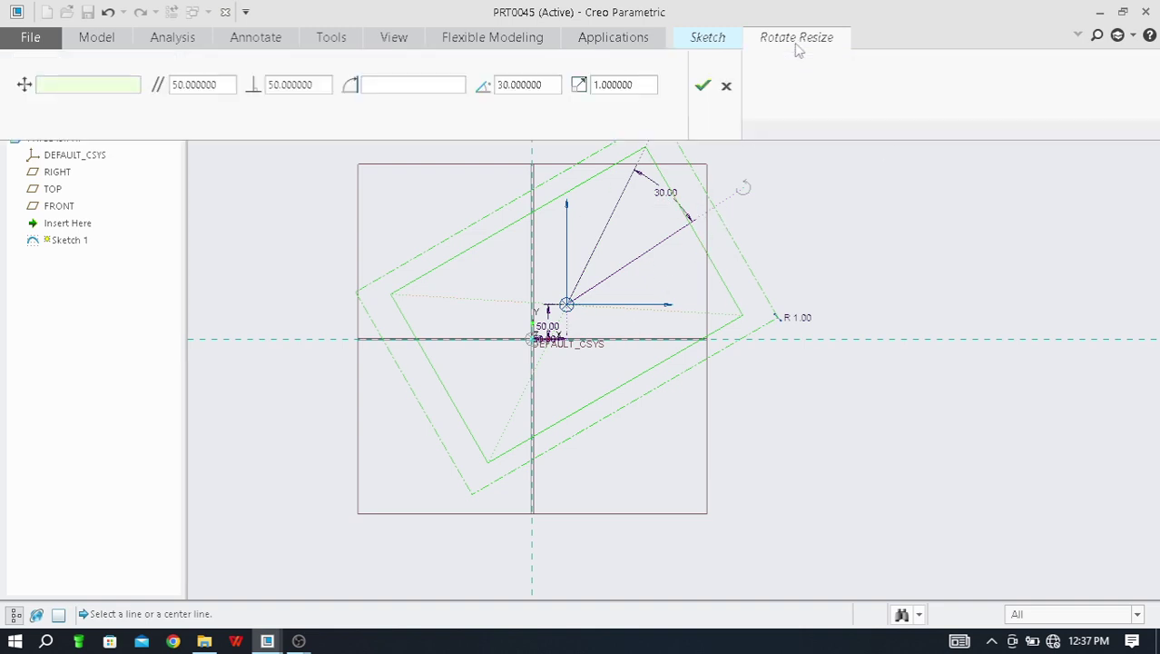
pyautogui.click(702, 85)
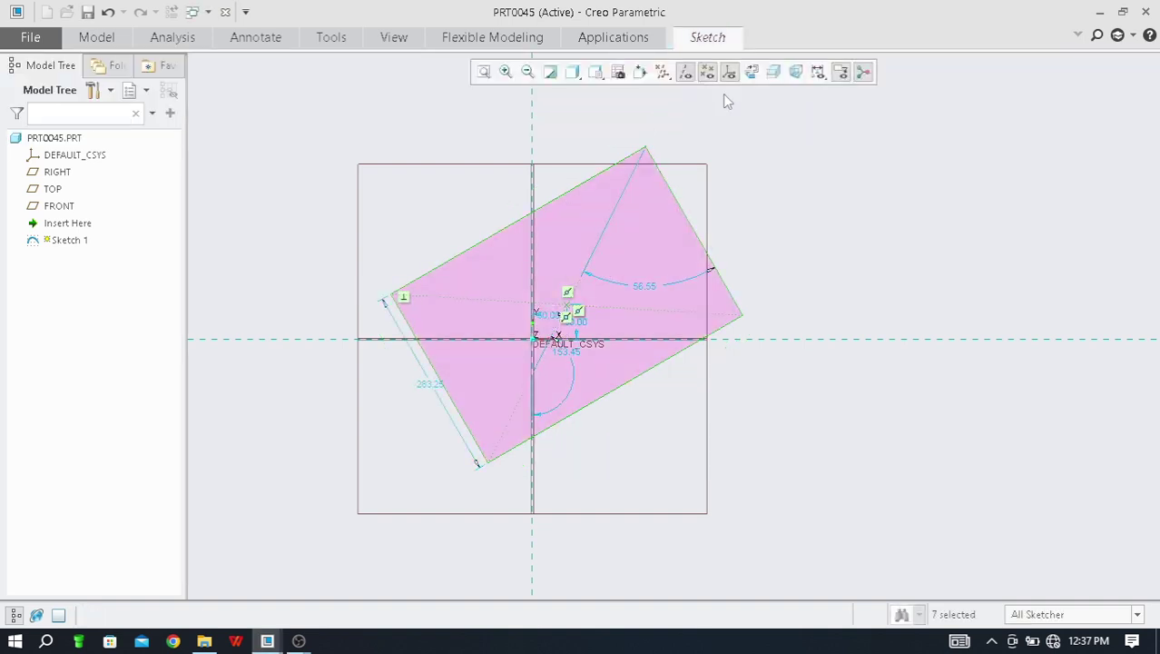
# - Finish the sketch with the moved and rotated rectangle and return to the part model
pyautogui.click(713, 40)
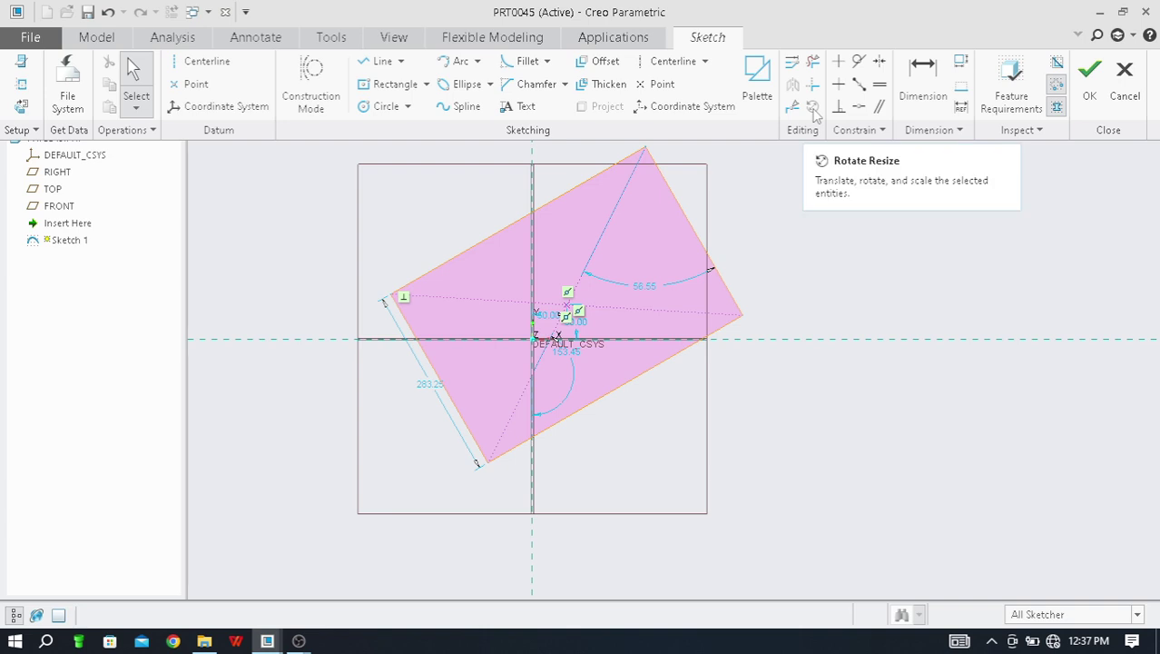
pyautogui.click(1089, 93)
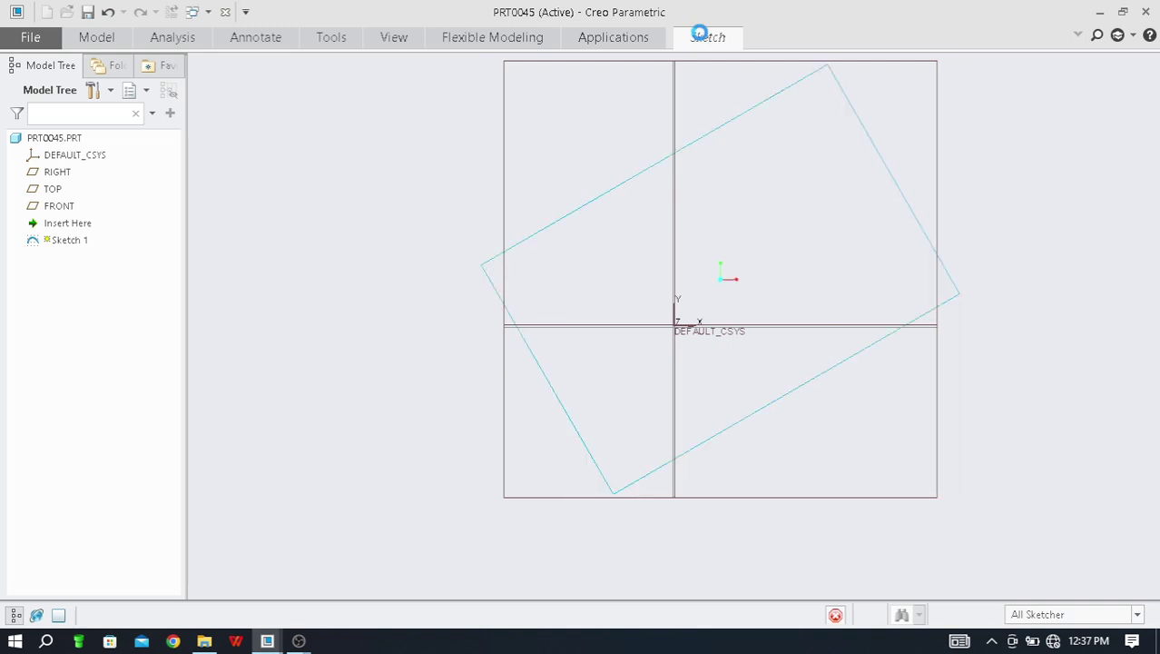
pyautogui.scroll(2, 438, 350)
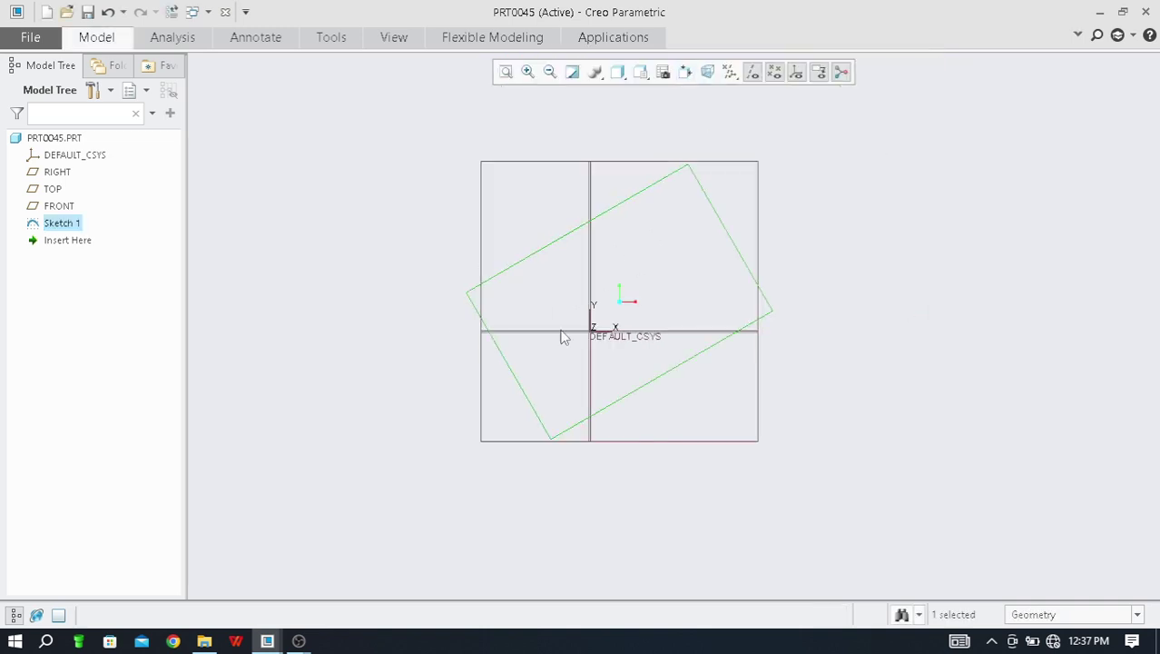
pyautogui.scroll(-1, 611, 292)
pyautogui.click(299, 639)
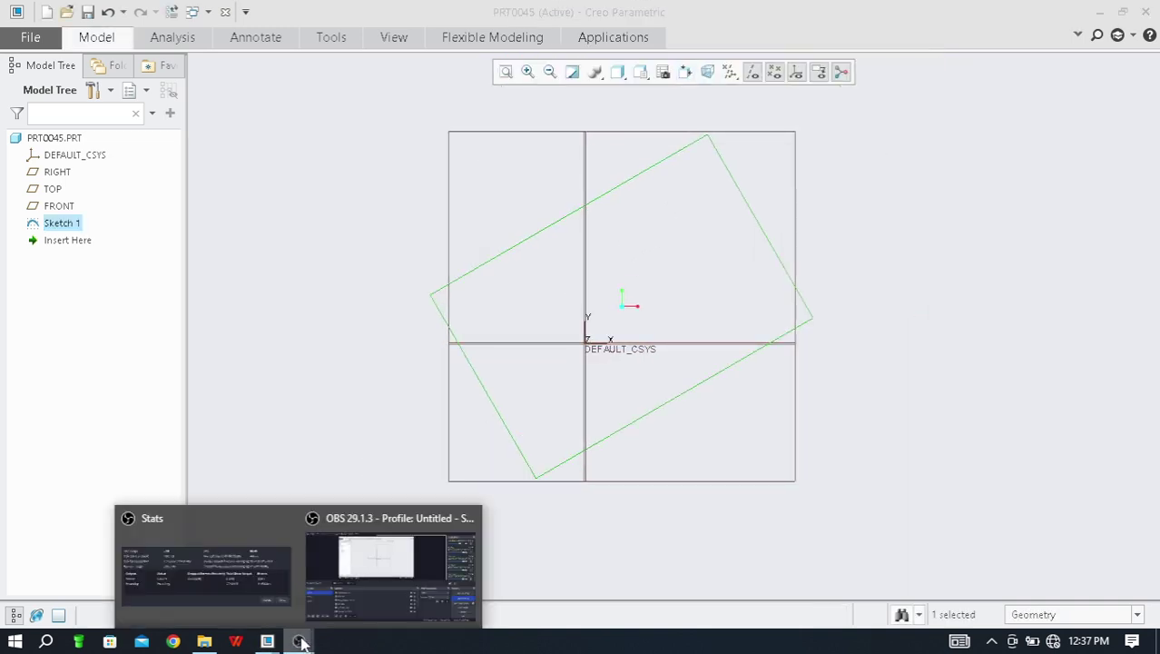
pyautogui.click(379, 569)
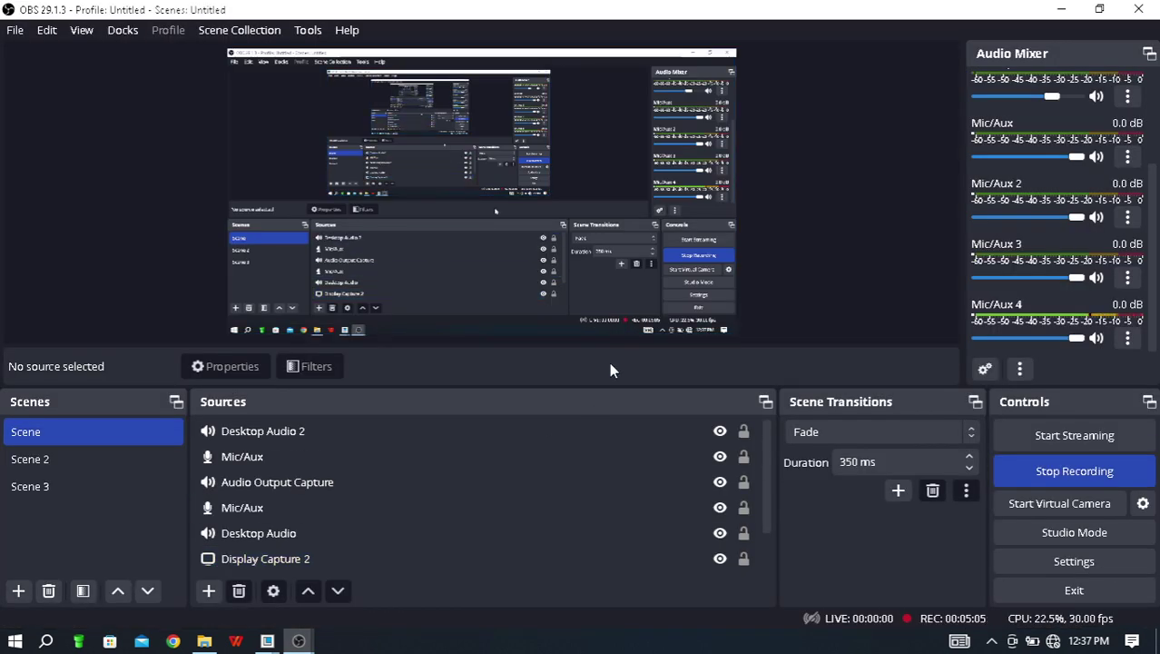